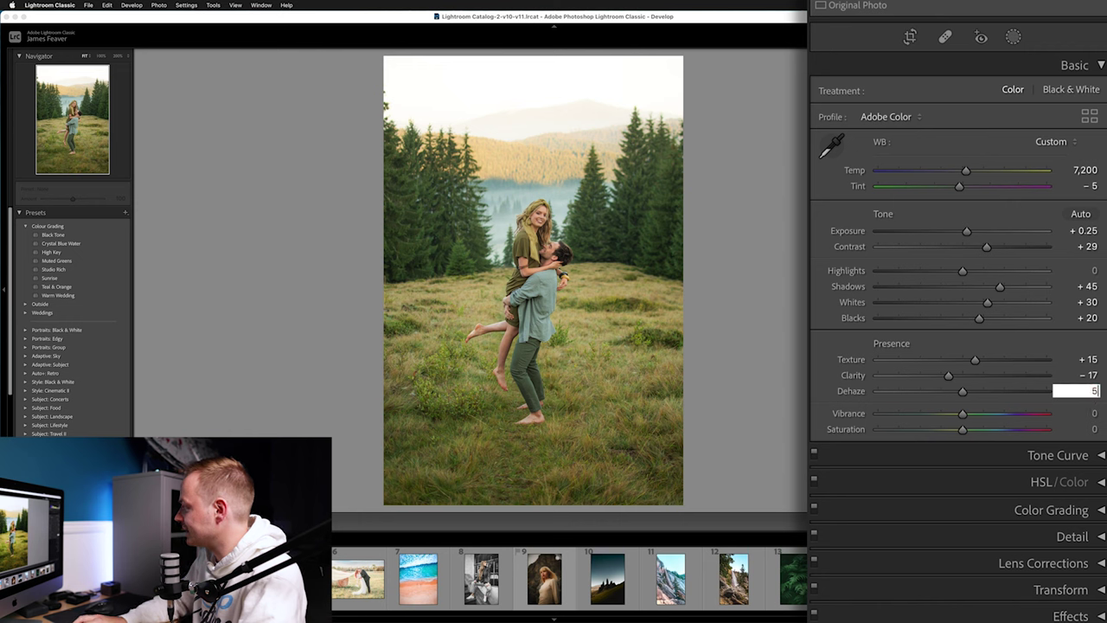
Set Dehaze to +5 and Vibrance to +15, finishing the basic adjustments
key("Return")
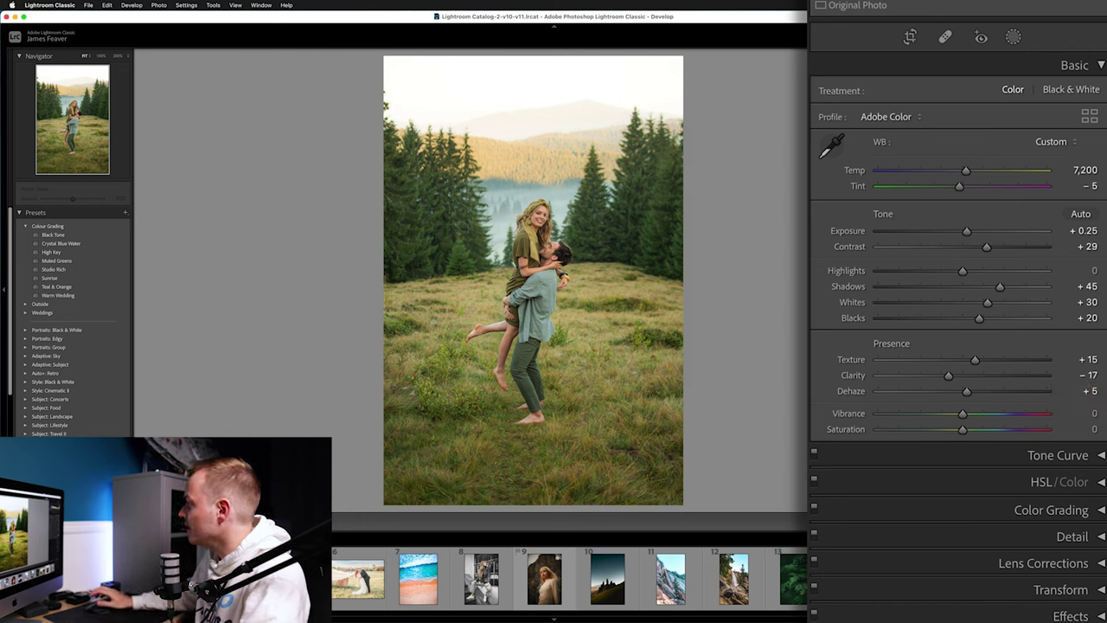
left_click_drag(962, 418, 977, 418)
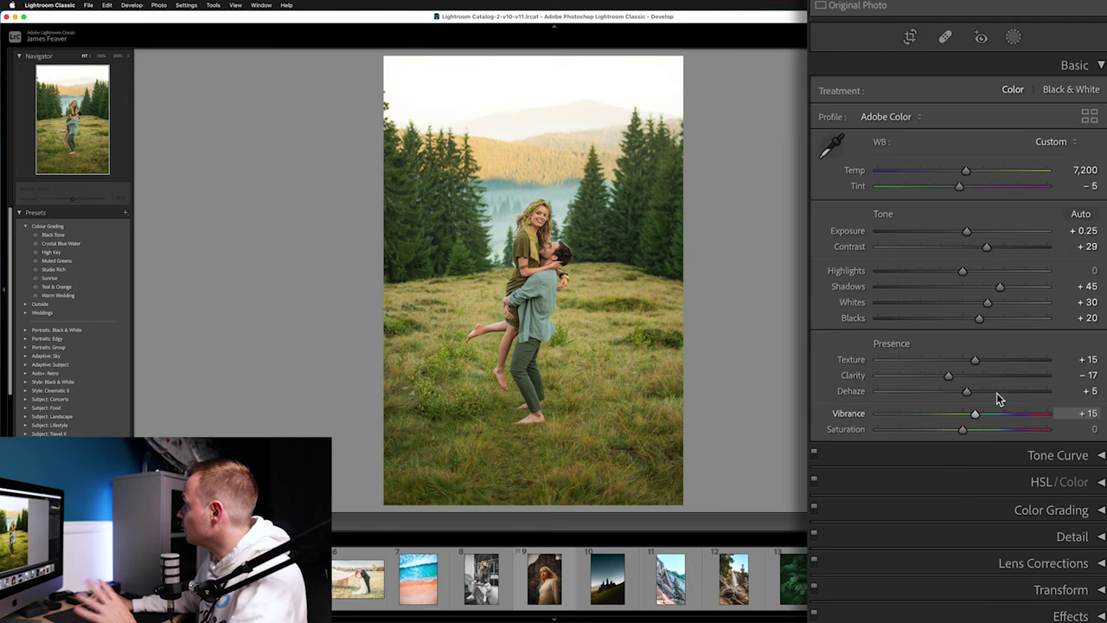
left_click(1101, 66)
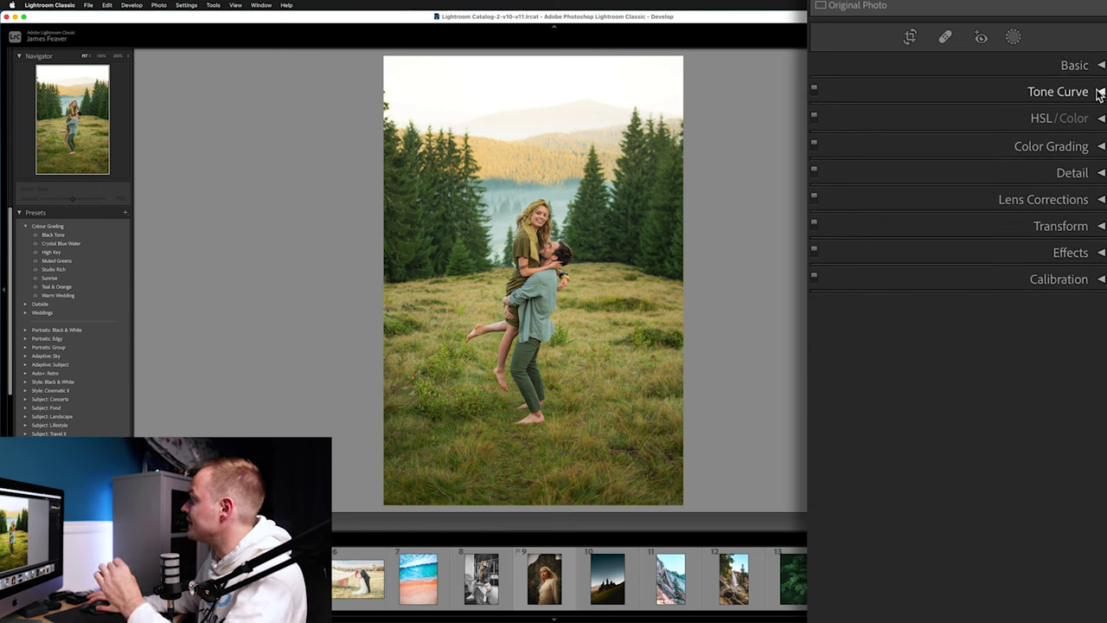
Shape the RGB point curve with raised highlight and midtone points and a shadow point at input 66, output 68
left_click(1099, 92)
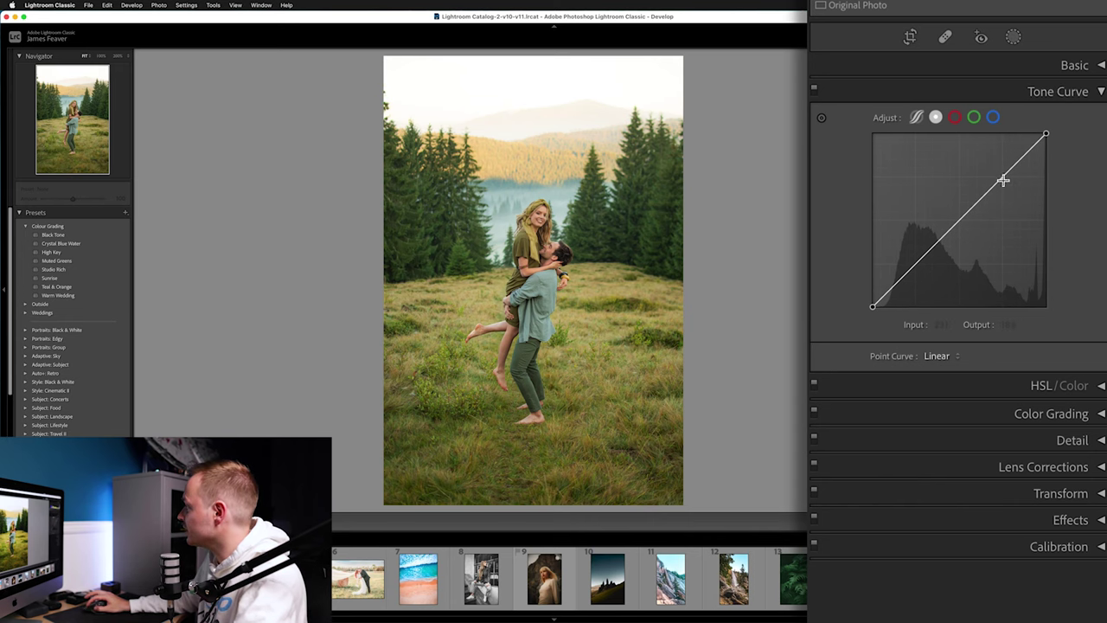
left_click_drag(1001, 178, 1001, 165)
left_click_drag(954, 204, 957, 210)
left_click_drag(920, 262, 920, 270)
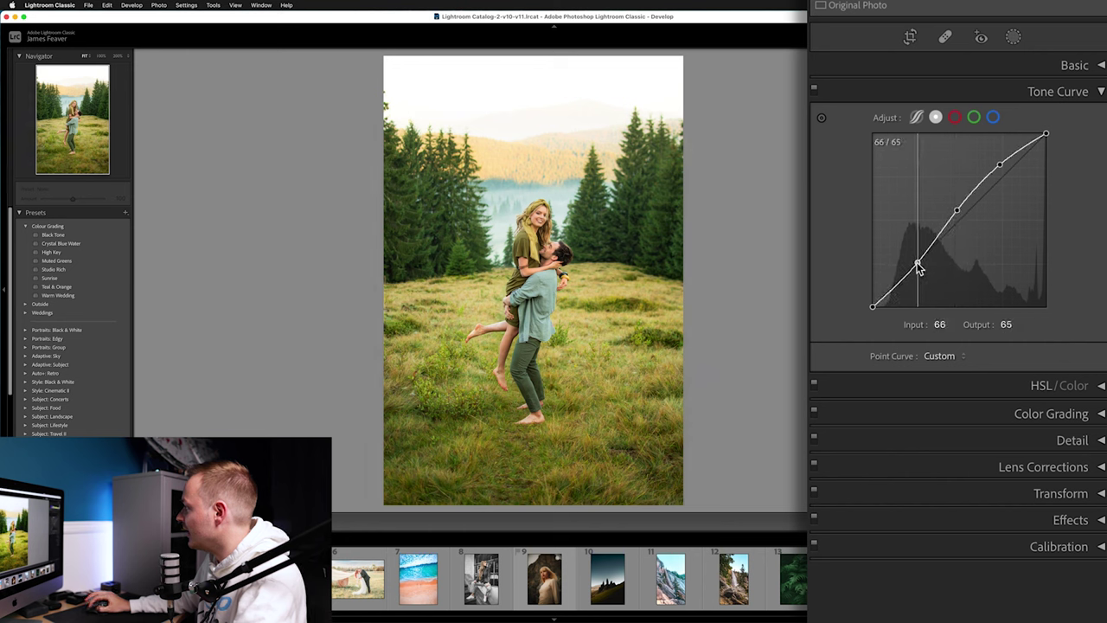
left_click_drag(919, 264, 917, 261)
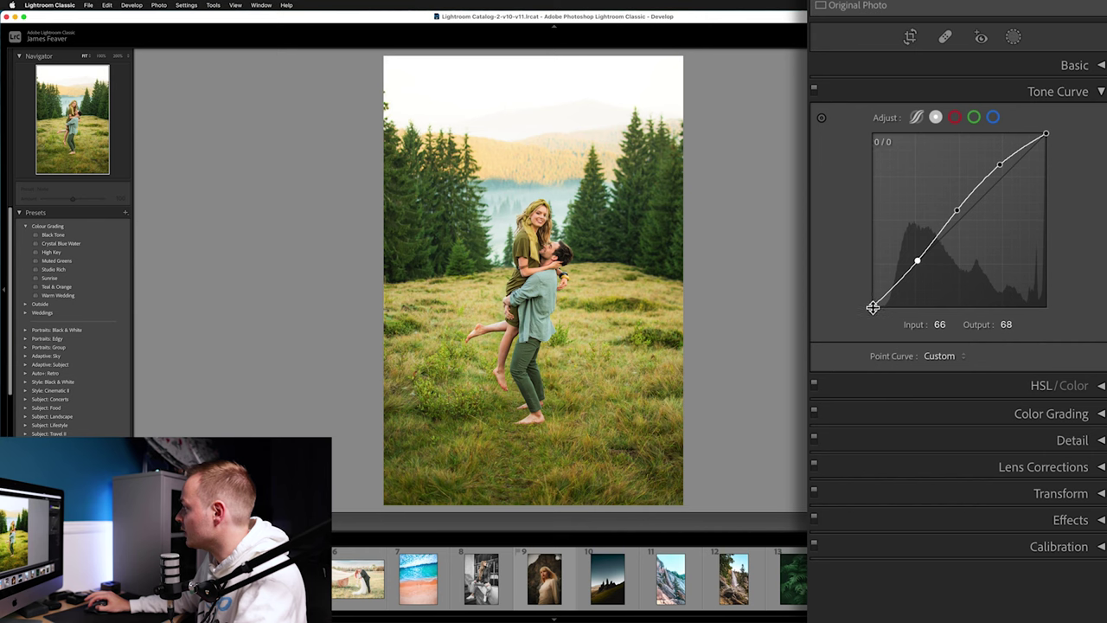
Lift the RGB curve's black point to output 25 and refine its other points, placing the midtone at input 124, output 138
left_click_drag(872, 307, 871, 294)
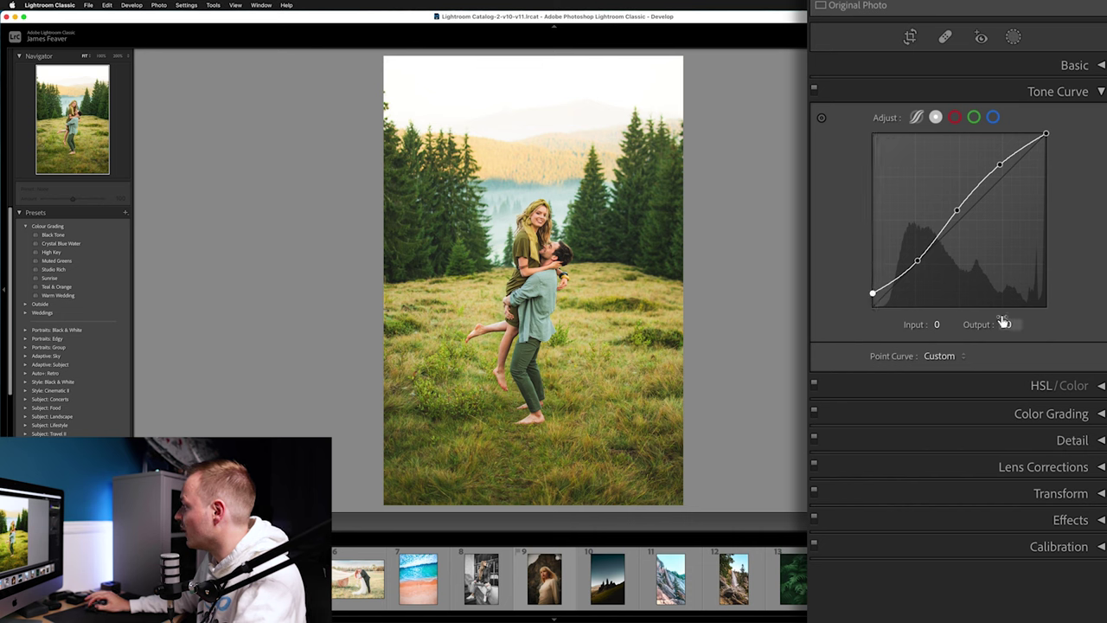
left_click_drag(874, 294, 860, 294)
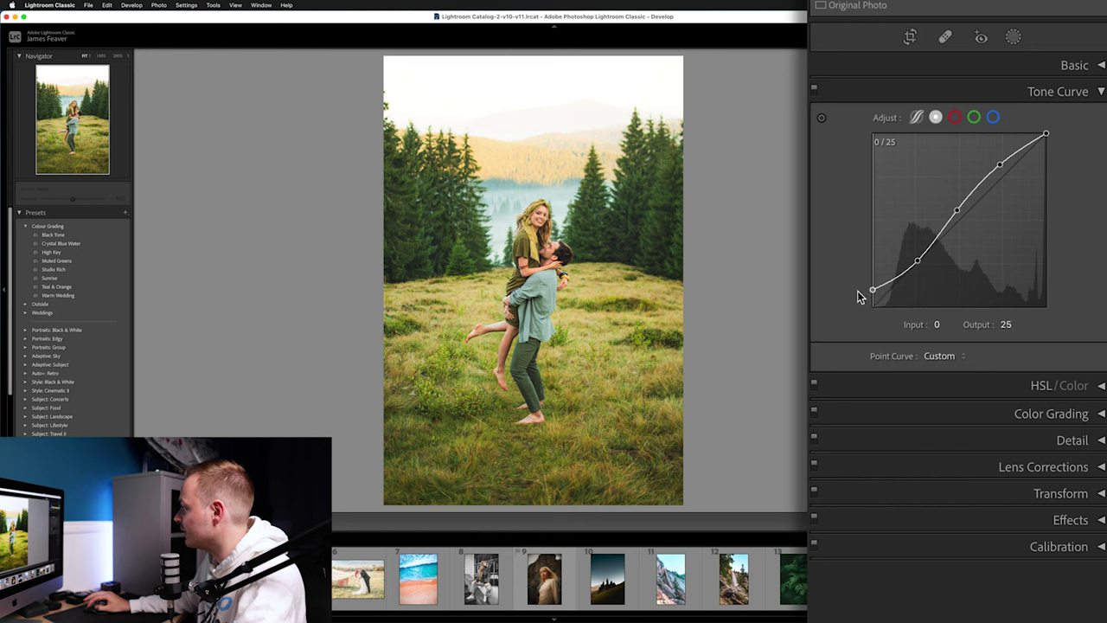
left_click_drag(921, 262, 915, 254)
left_click(997, 166)
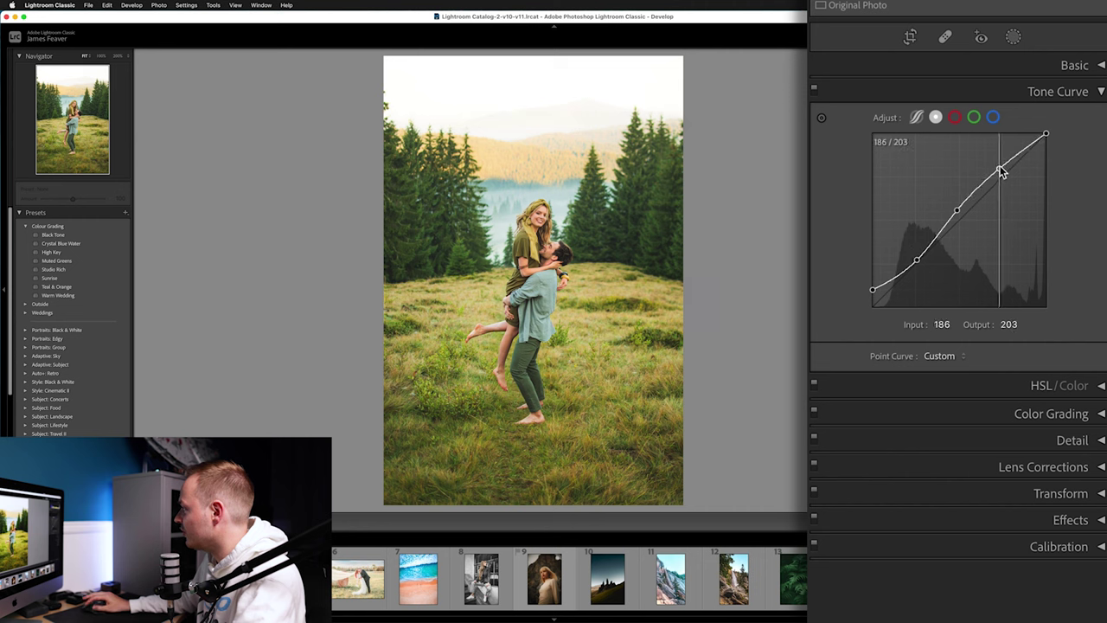
left_click_drag(960, 208, 957, 213)
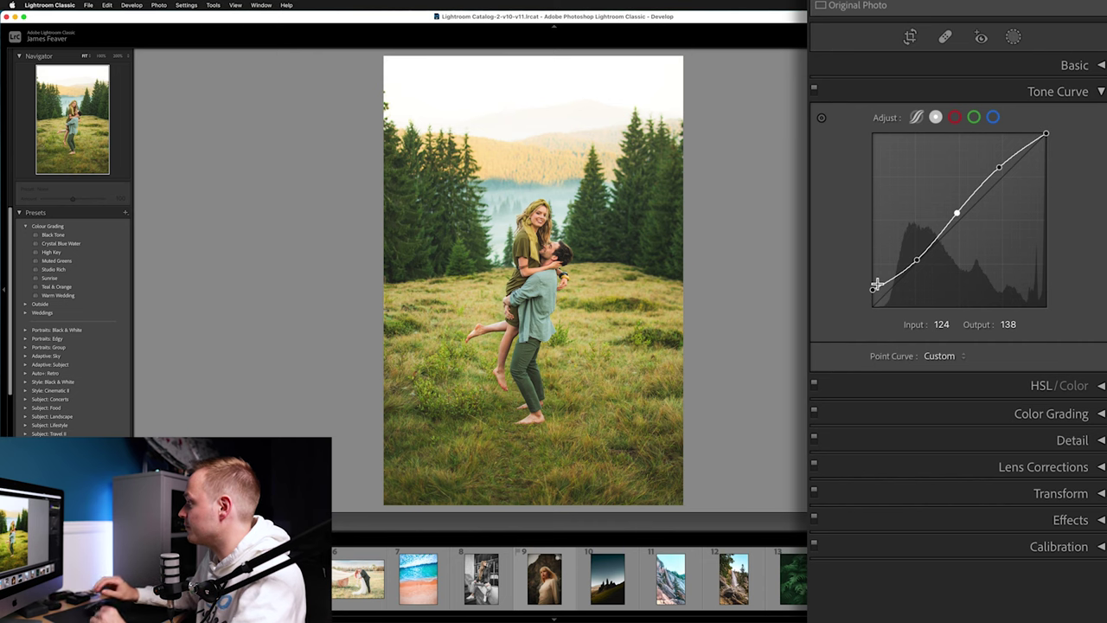
Add a subtle S-curve to the red channel with a slightly raised highlight point and a shadow point at about 67/66
left_click(955, 118)
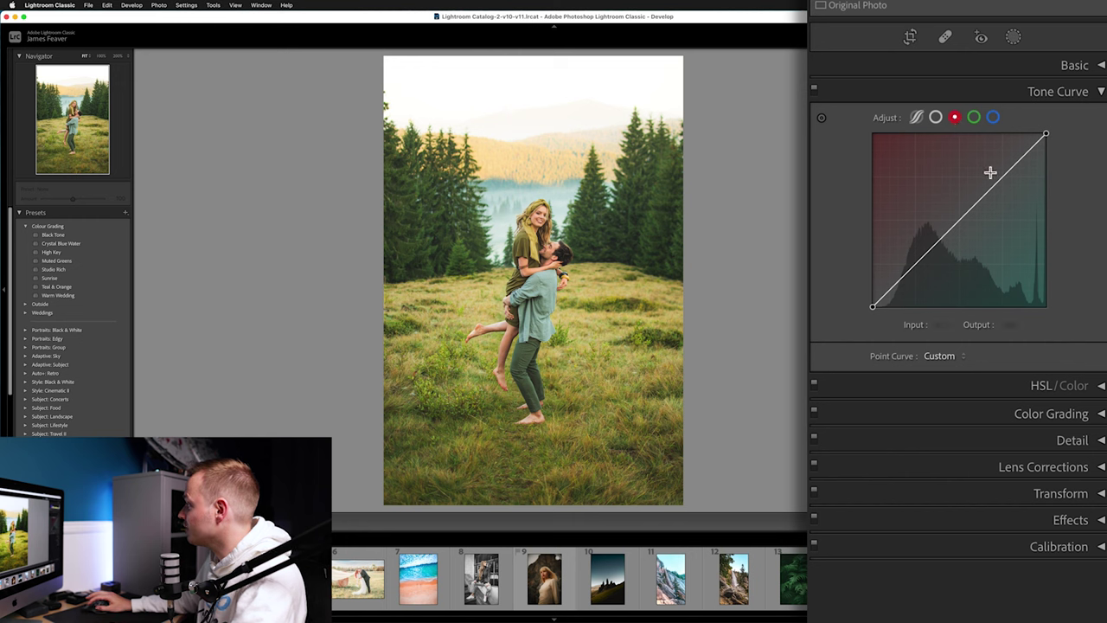
left_click_drag(1002, 176, 998, 173)
left_click_drag(917, 260, 919, 264)
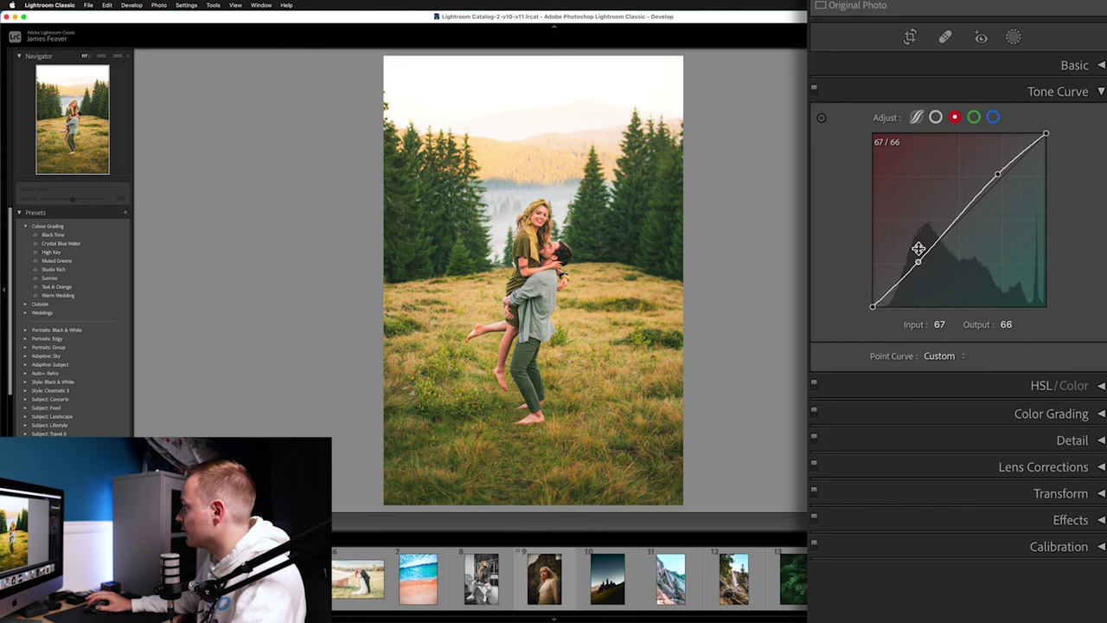
Add a gentle S-curve to the green channel with a highlight point and a shadow point at 63/60
left_click(974, 117)
left_click_drag(999, 179, 997, 179)
left_click_drag(914, 265, 915, 266)
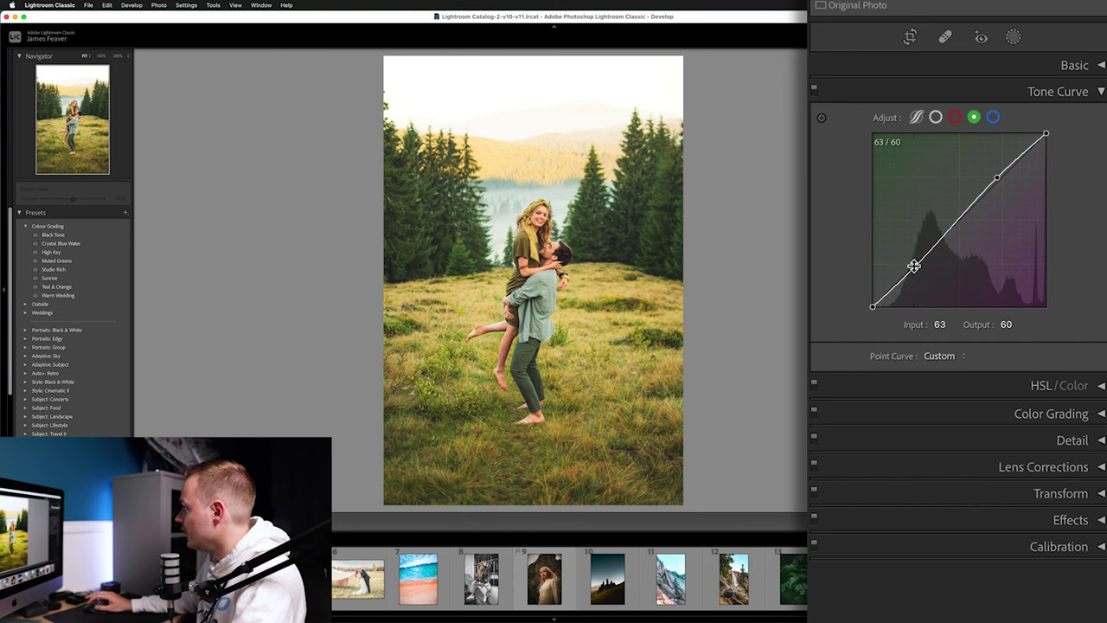
Add a slight curve to the blue channel with a highlight point and a shadow point at 64/62
left_click(993, 118)
left_click_drag(999, 184, 999, 183)
left_click_drag(915, 264, 916, 265)
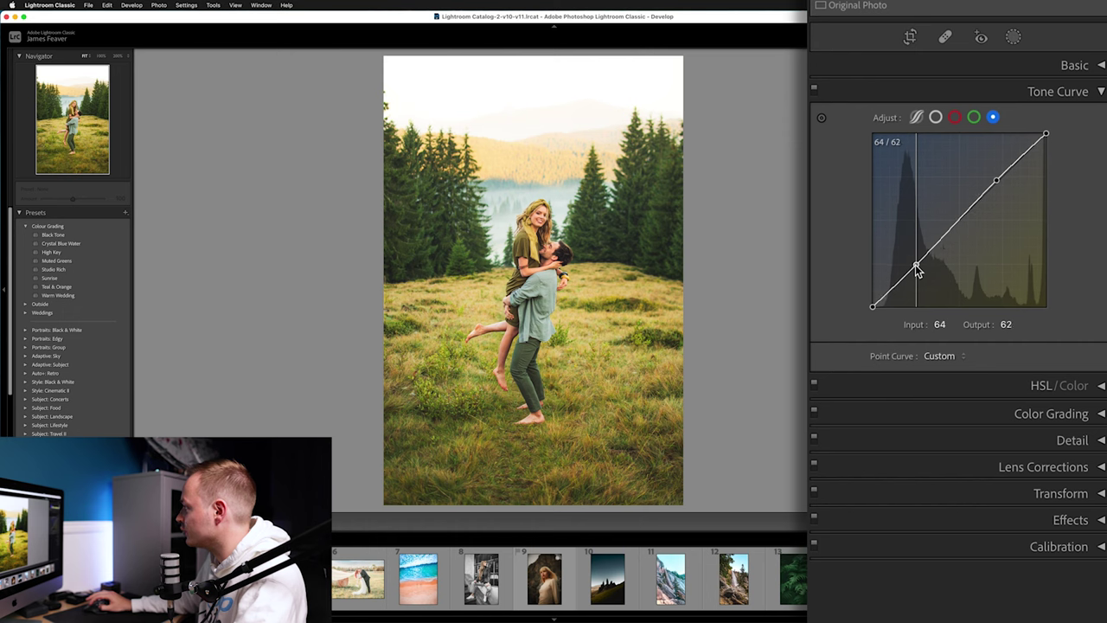
left_click_drag(917, 268, 917, 268)
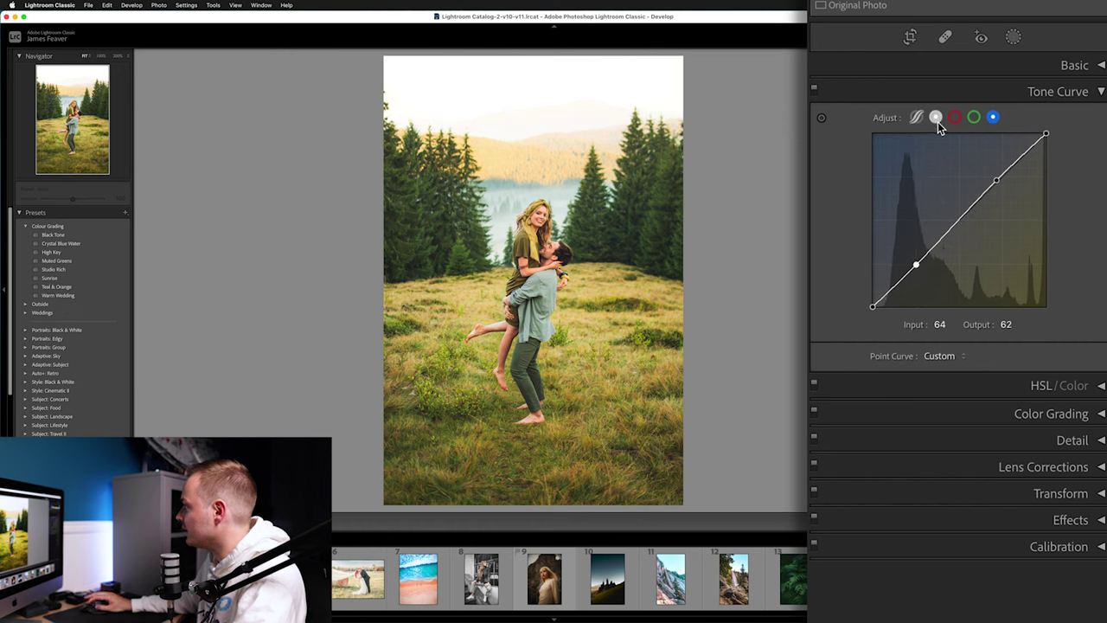
Compare the photo with the tone curve adjustments disabled and enabled again
left_click(936, 118)
left_click(814, 90)
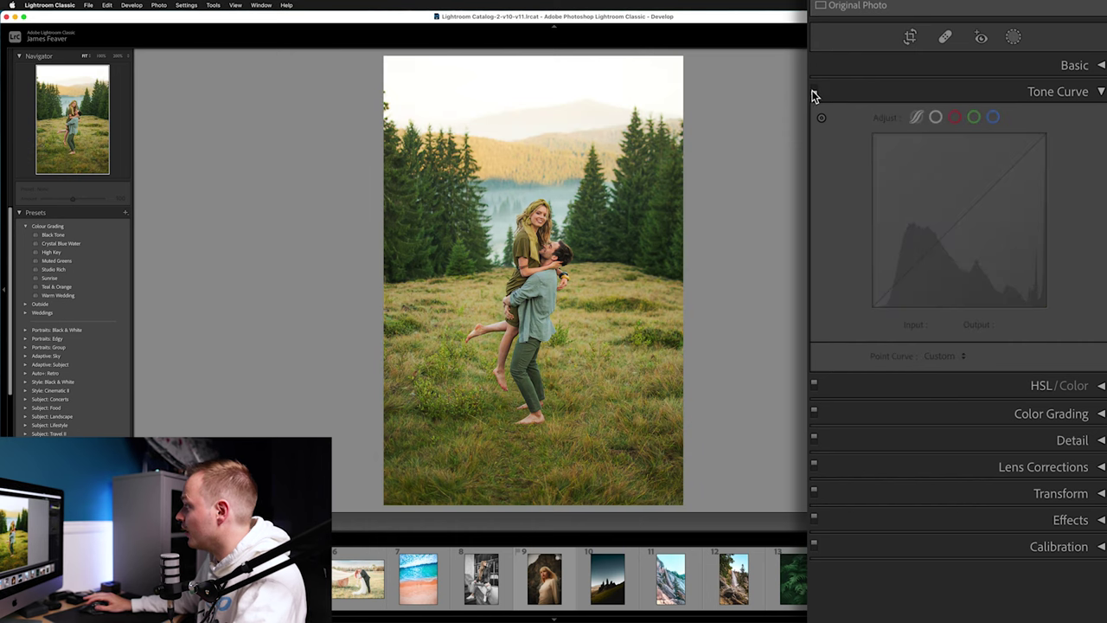
left_click(814, 90)
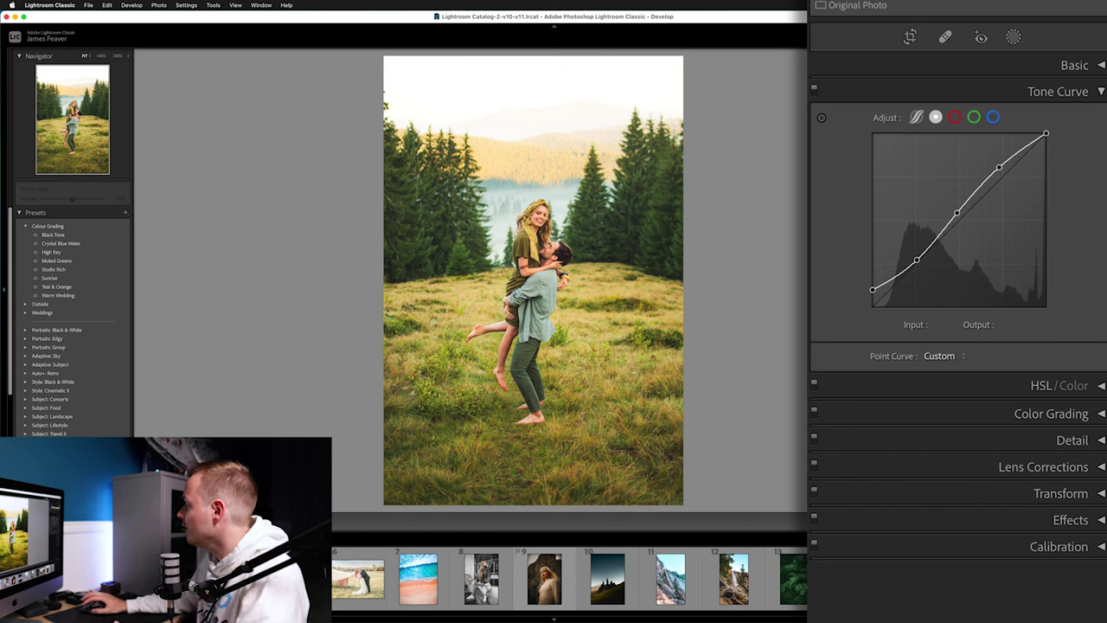
left_click(1099, 92)
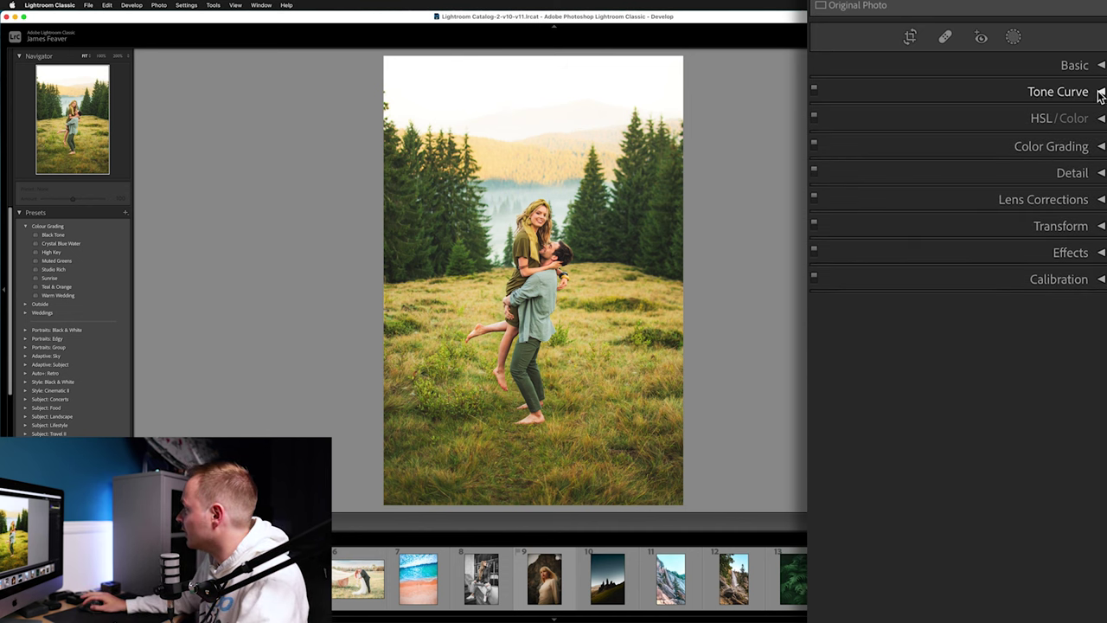
In the HSL hue adjustments, set Red to −39 and Orange to +15
left_click(1101, 120)
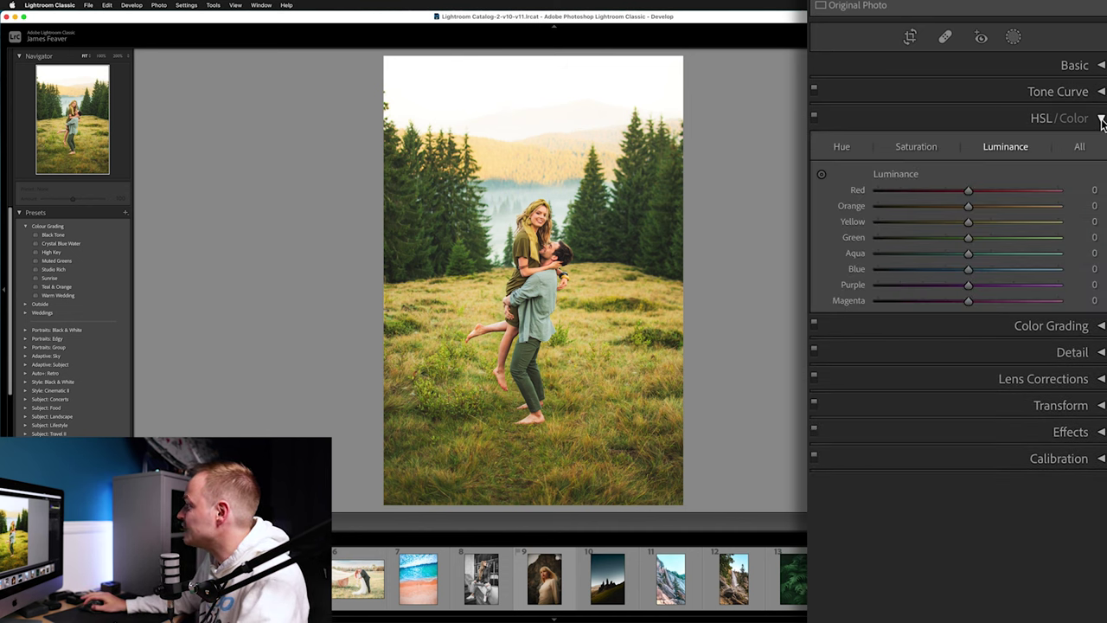
left_click(843, 147)
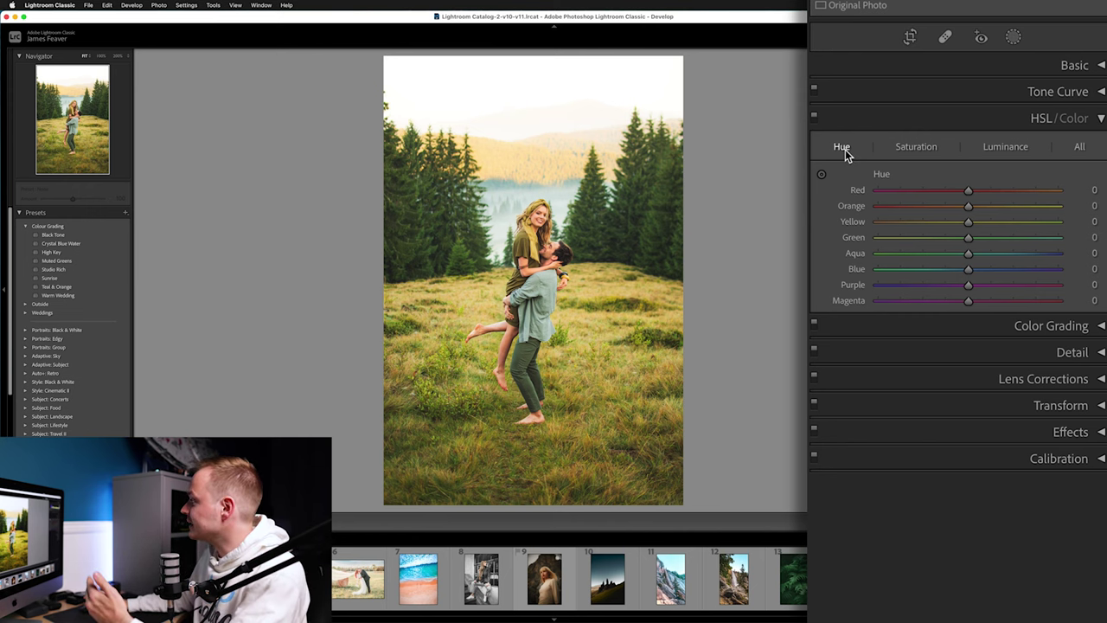
left_click(843, 148)
left_click(844, 148)
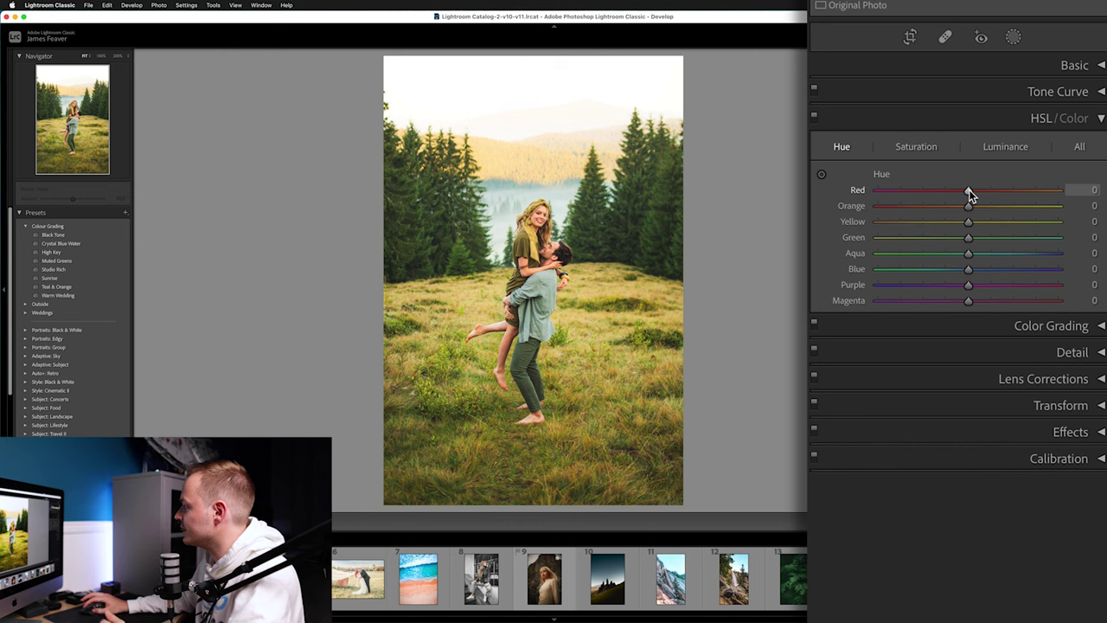
left_click_drag(969, 189, 935, 192)
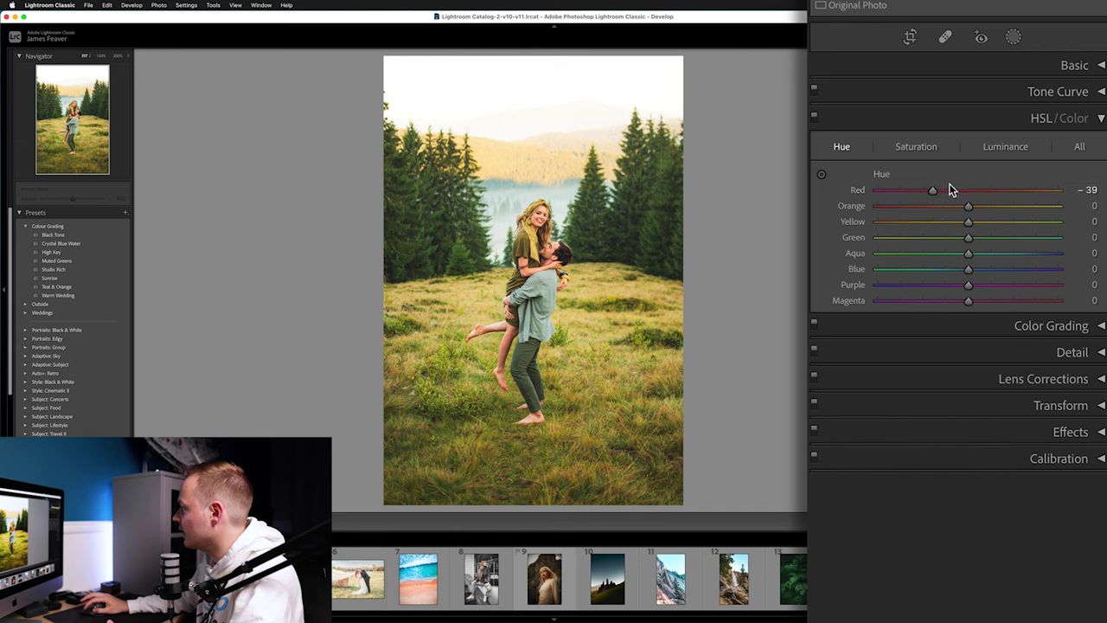
left_click_drag(974, 206, 982, 208)
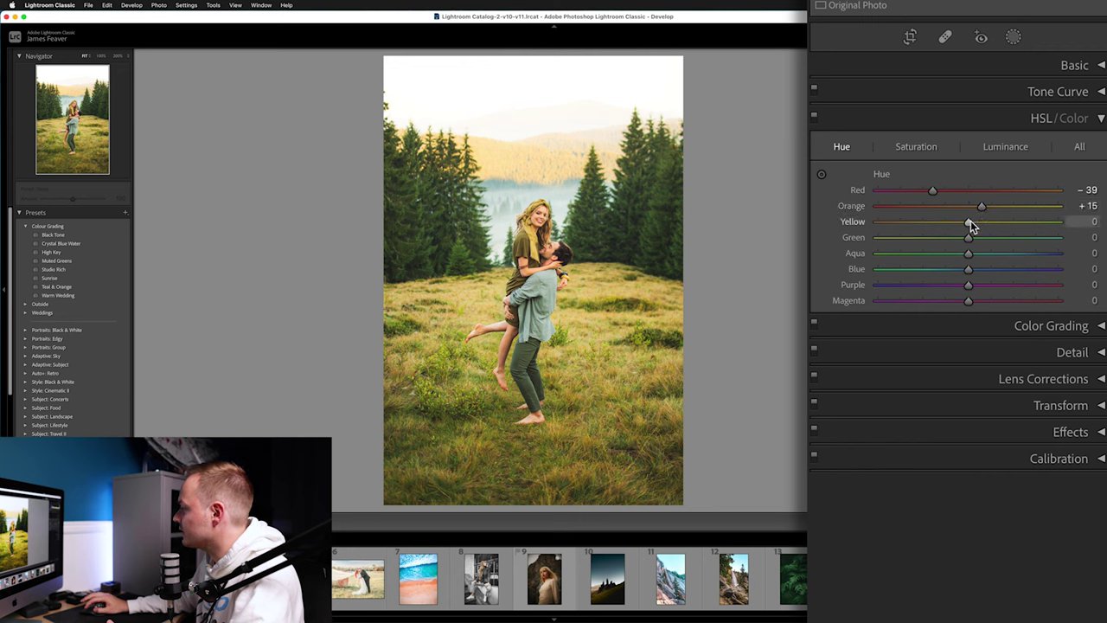
Set the hue of Yellow to −23, Green to −15, Aqua to +7 and Blue to −15, and compare the photo without the HSL adjustments
left_click_drag(958, 223, 950, 224)
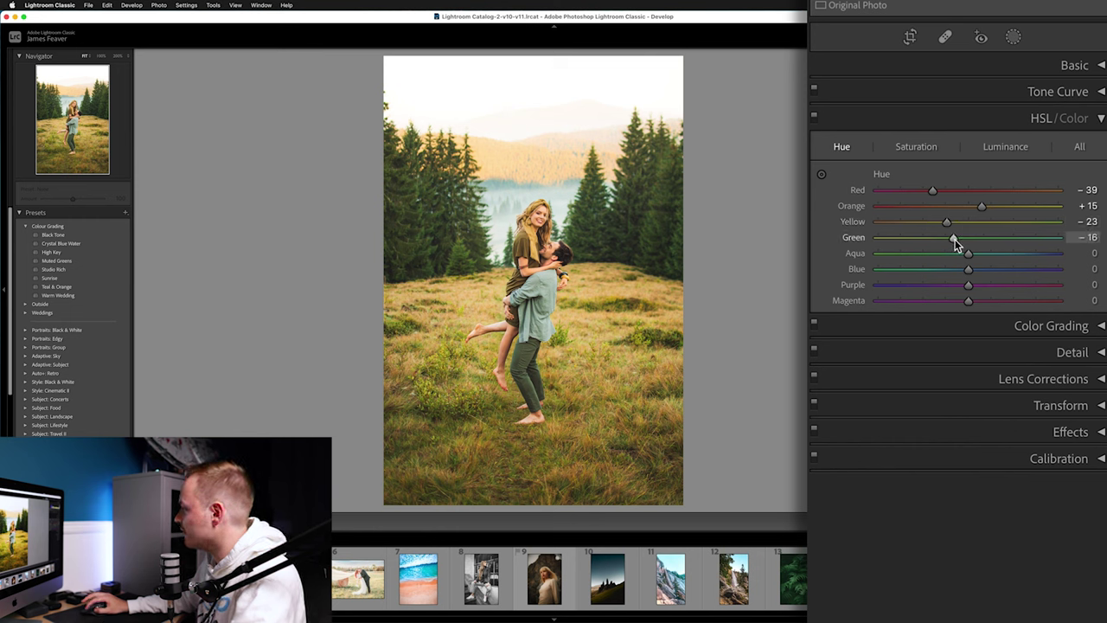
left_click_drag(955, 239, 956, 242)
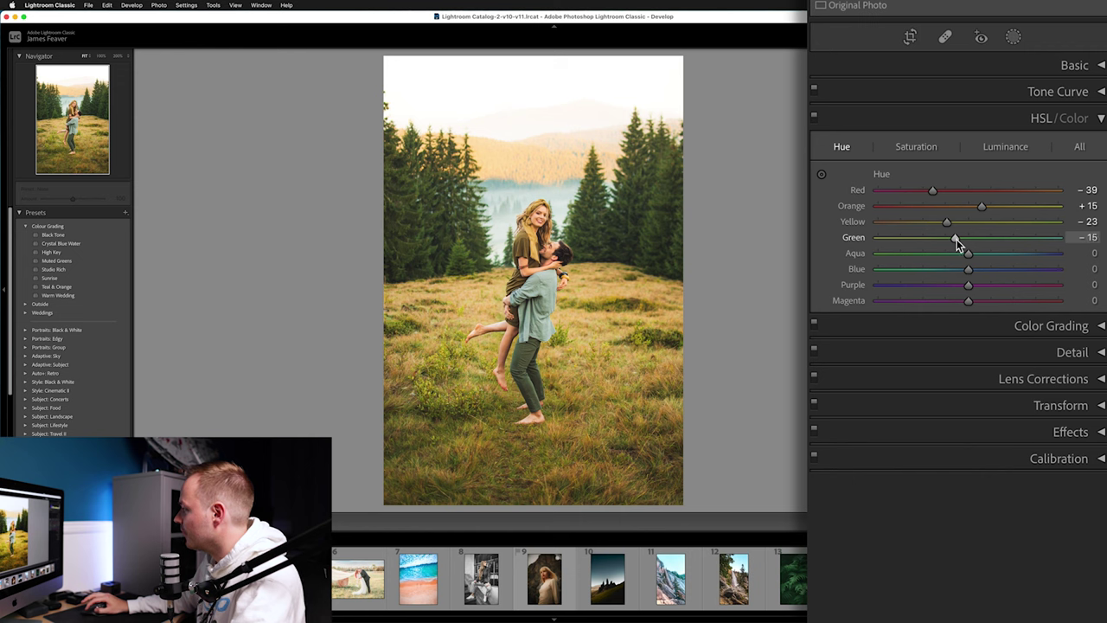
left_click_drag(976, 260, 978, 259)
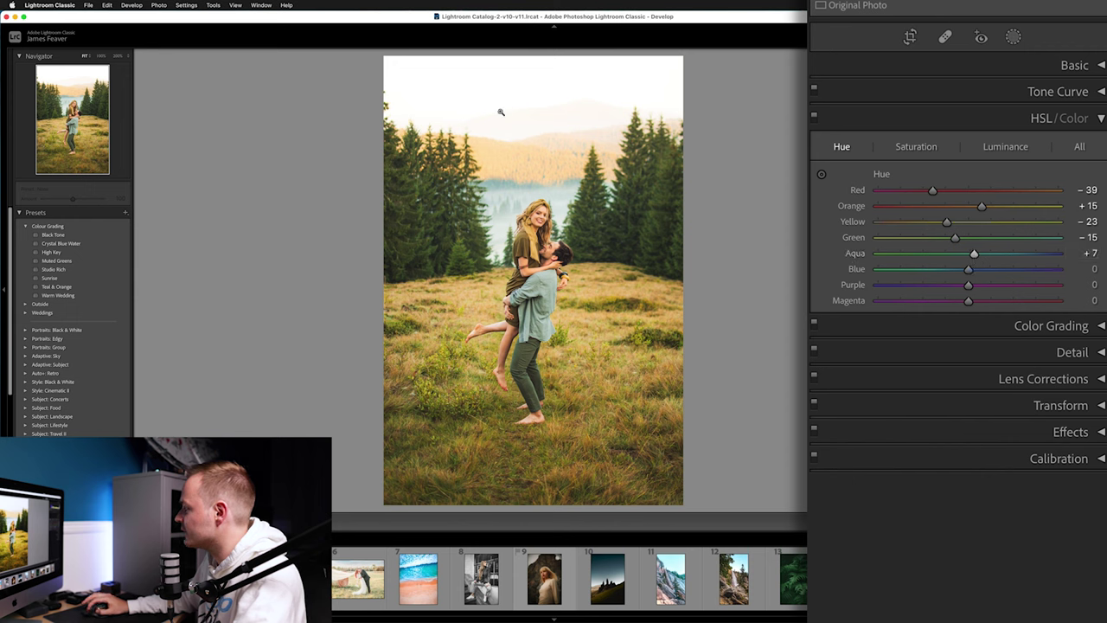
left_click_drag(978, 259, 978, 259)
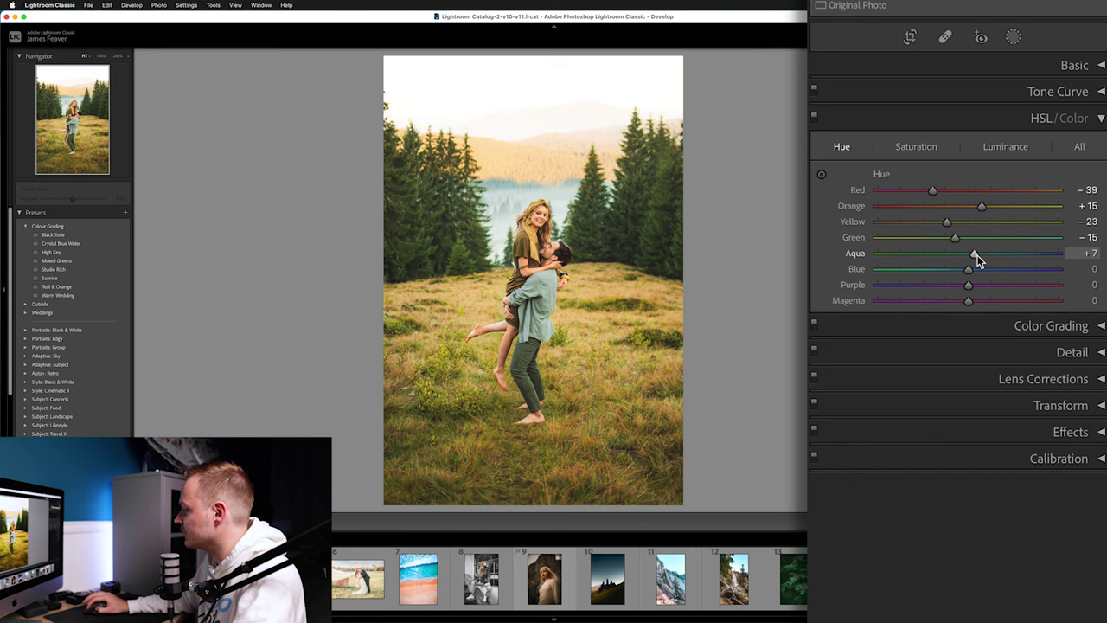
left_click_drag(968, 270, 954, 271)
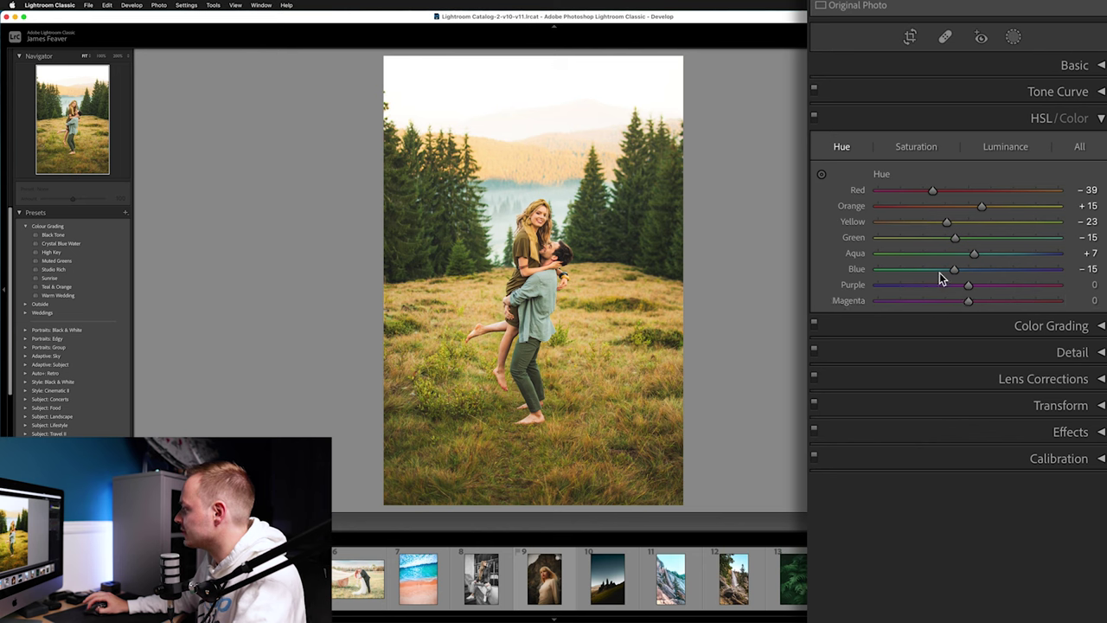
left_click(815, 121)
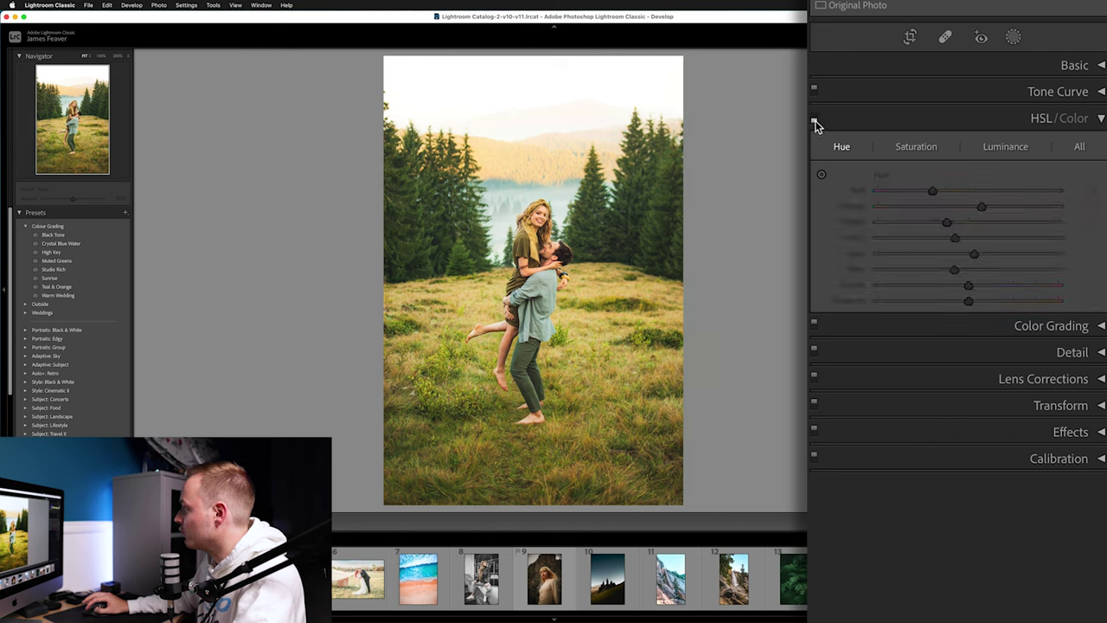
left_click(815, 120)
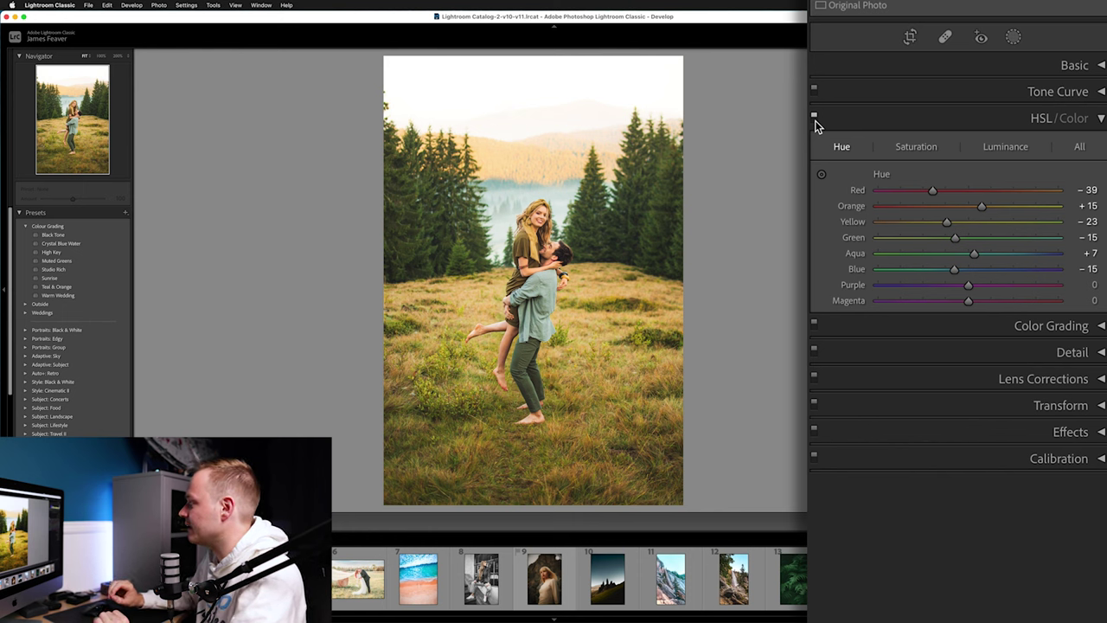
In the HSL saturation adjustments, set Red to −46 and Orange to −35
left_click(920, 148)
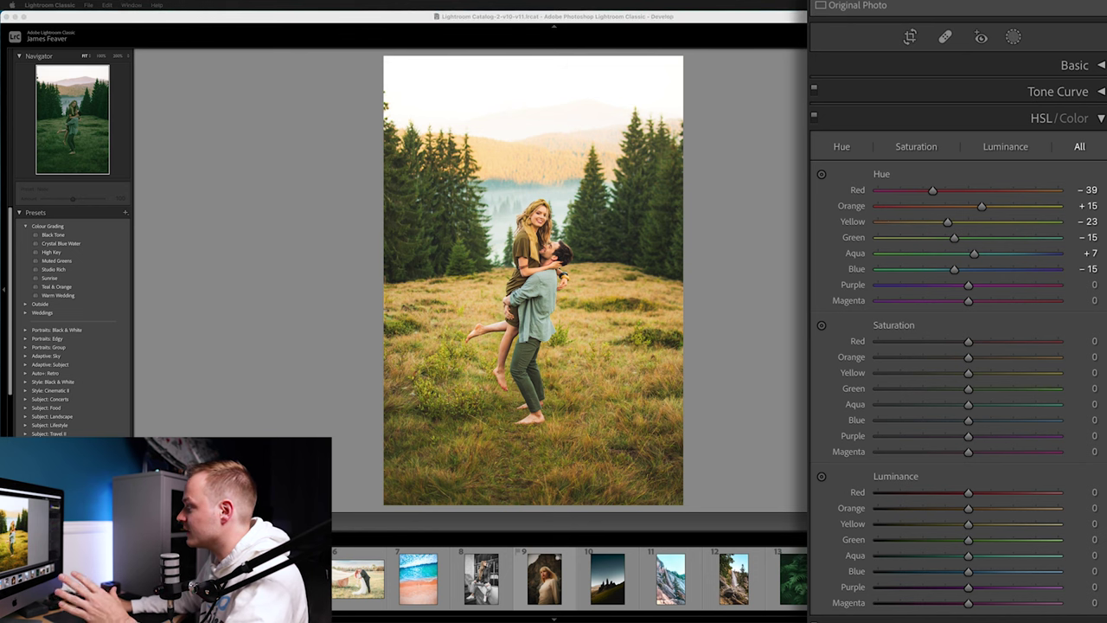
left_click(929, 151)
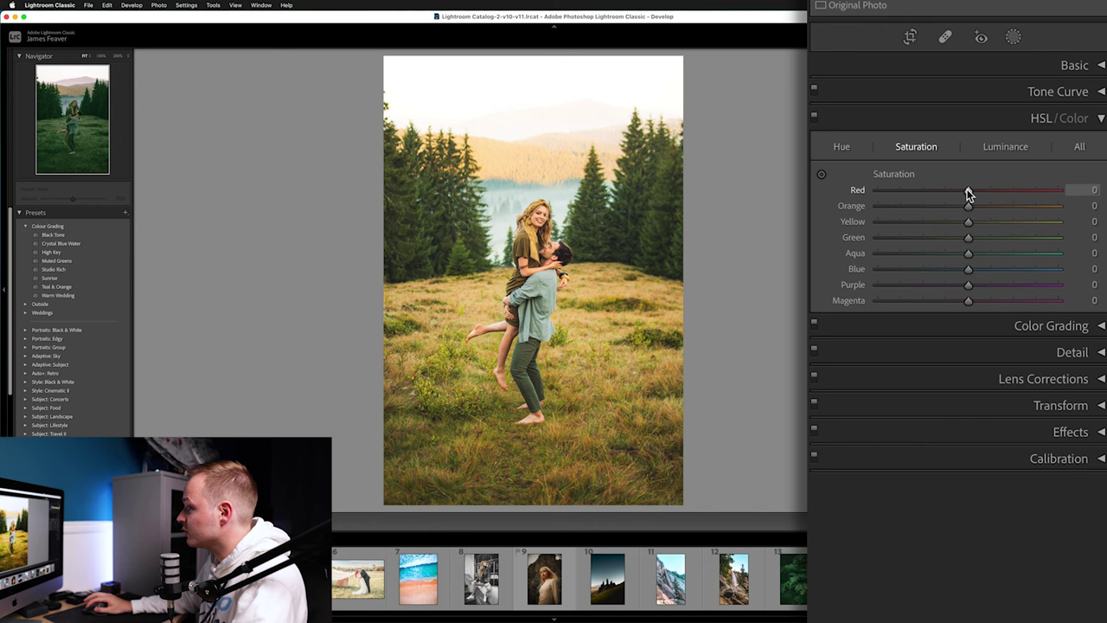
left_click_drag(968, 192, 924, 190)
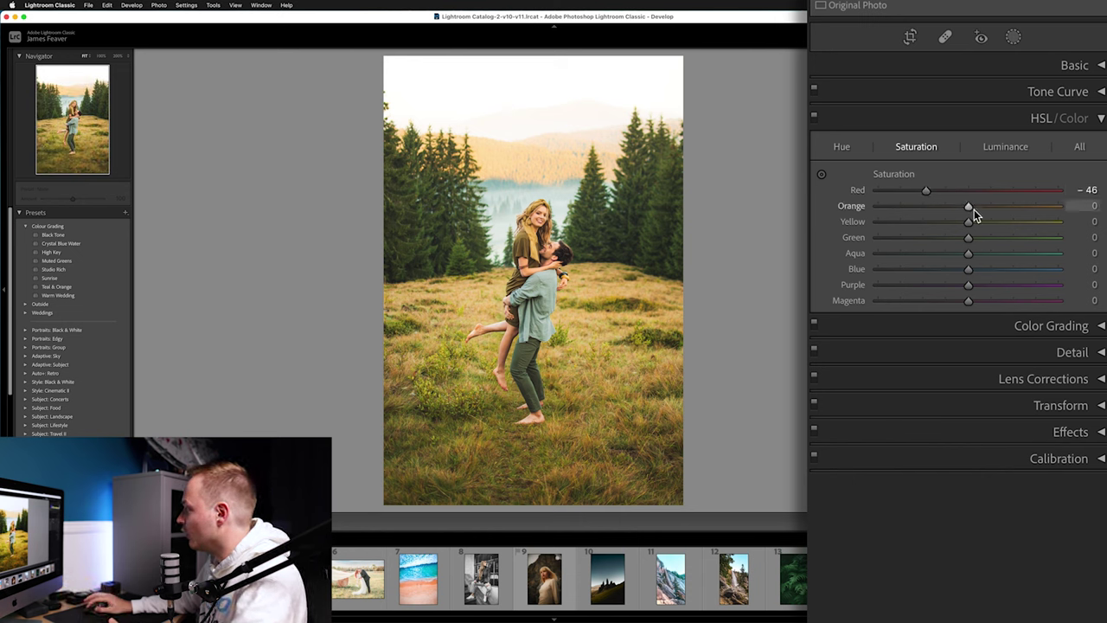
left_click_drag(968, 208, 935, 206)
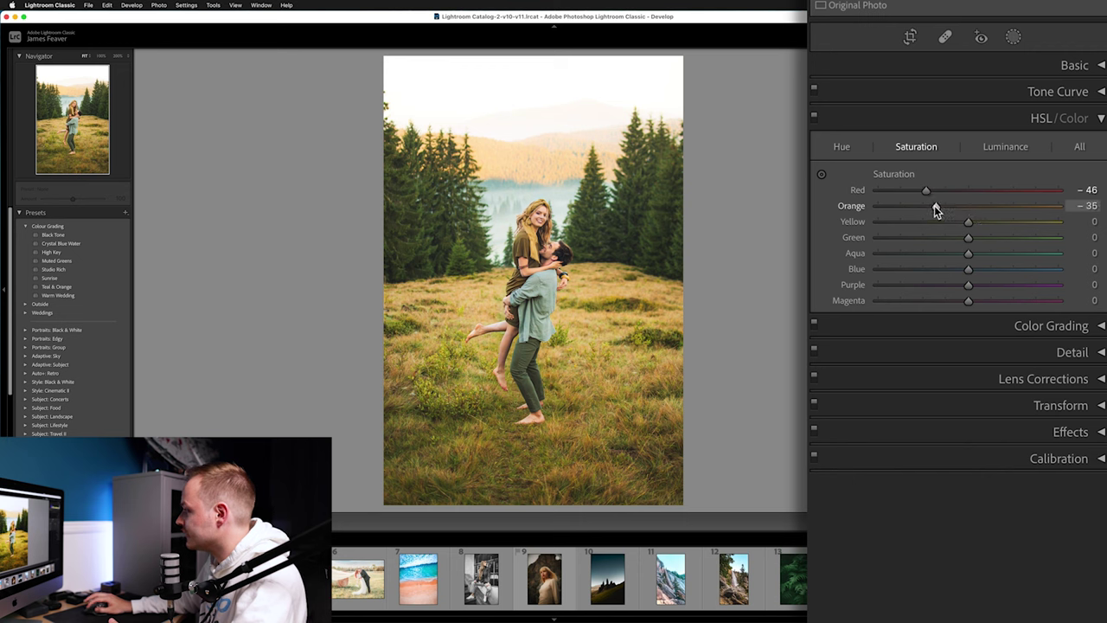
Lower the saturation of Yellow to −60 and Green to −70
left_click_drag(968, 223, 910, 222)
left_click(1088, 222)
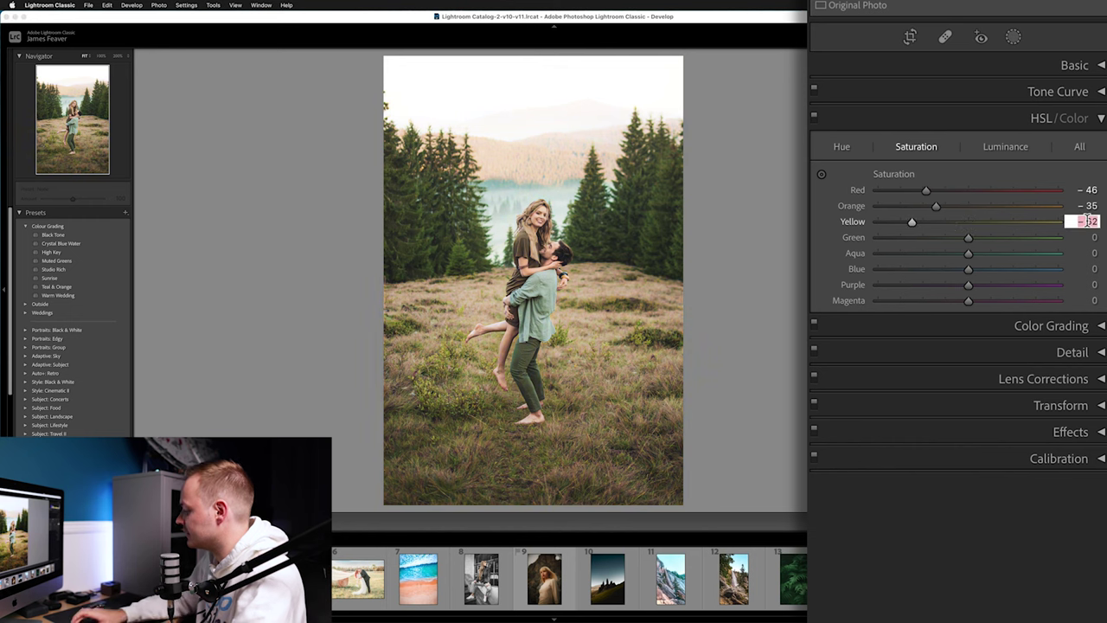
type("-60")
key("Return")
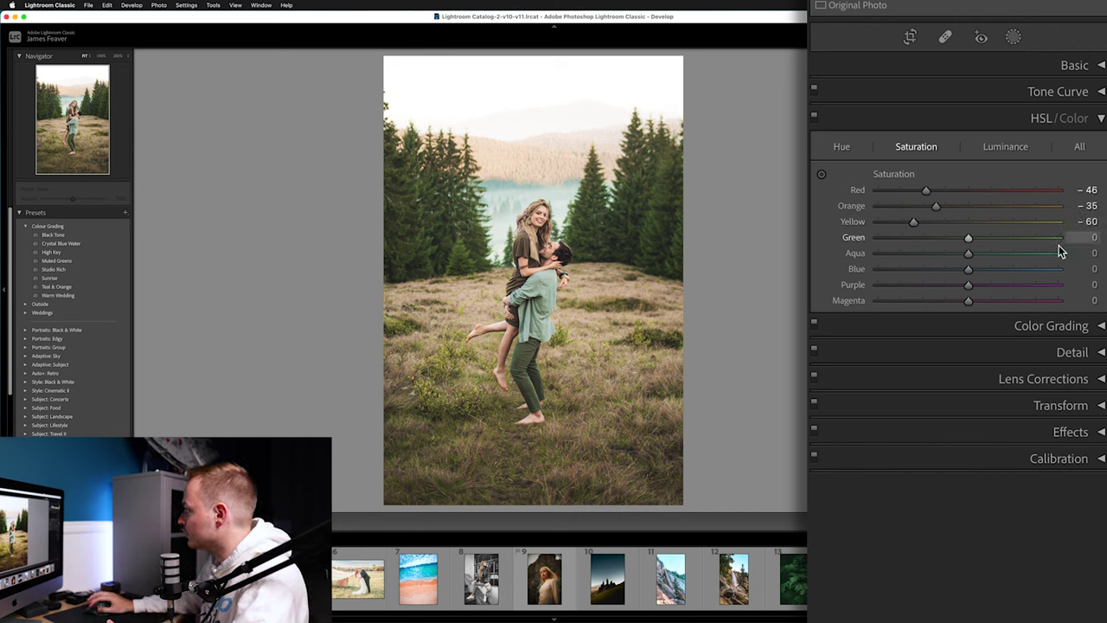
left_click(1089, 238)
type("-70")
key("Return")
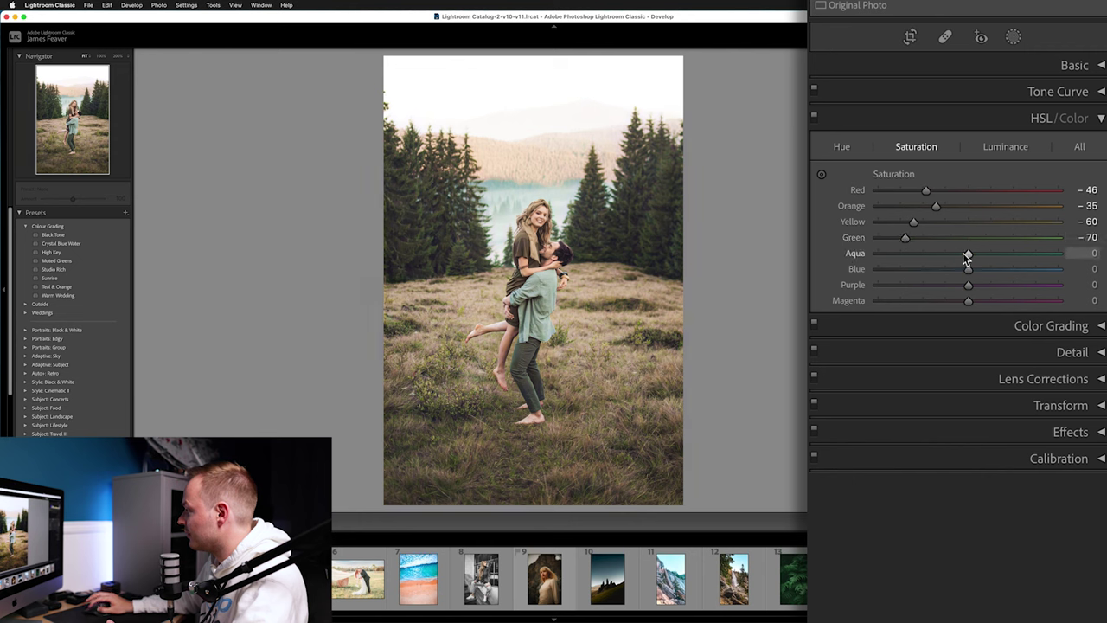
Lower the saturation of Aqua to −60 and Blue to −50
left_click(1085, 253)
type("-60")
key("Return")
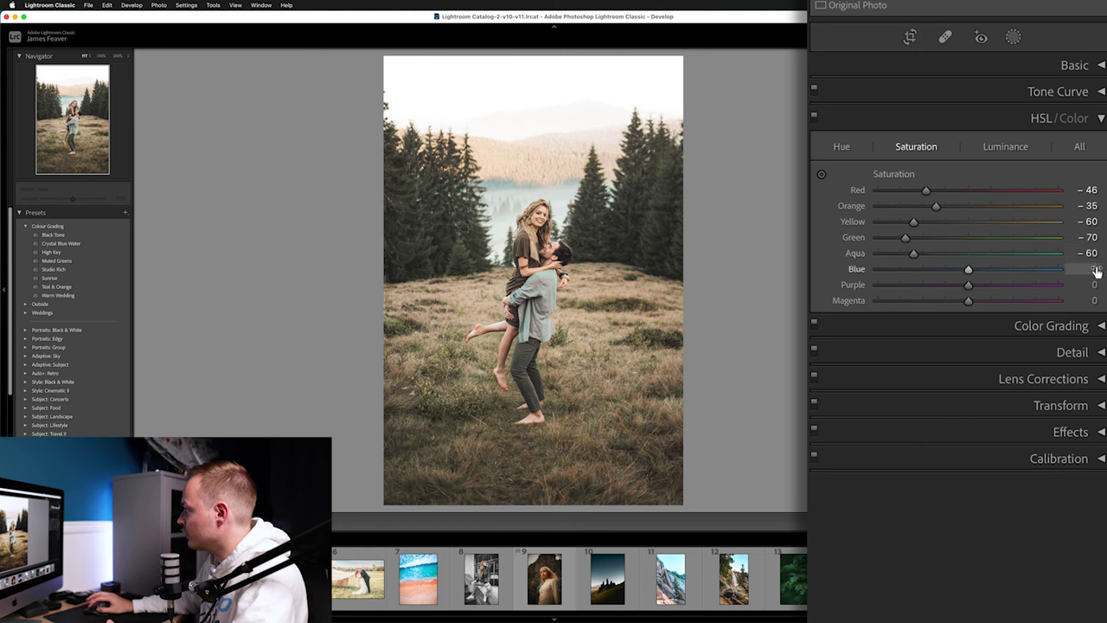
left_click(1095, 270)
type("- 50")
key("Return")
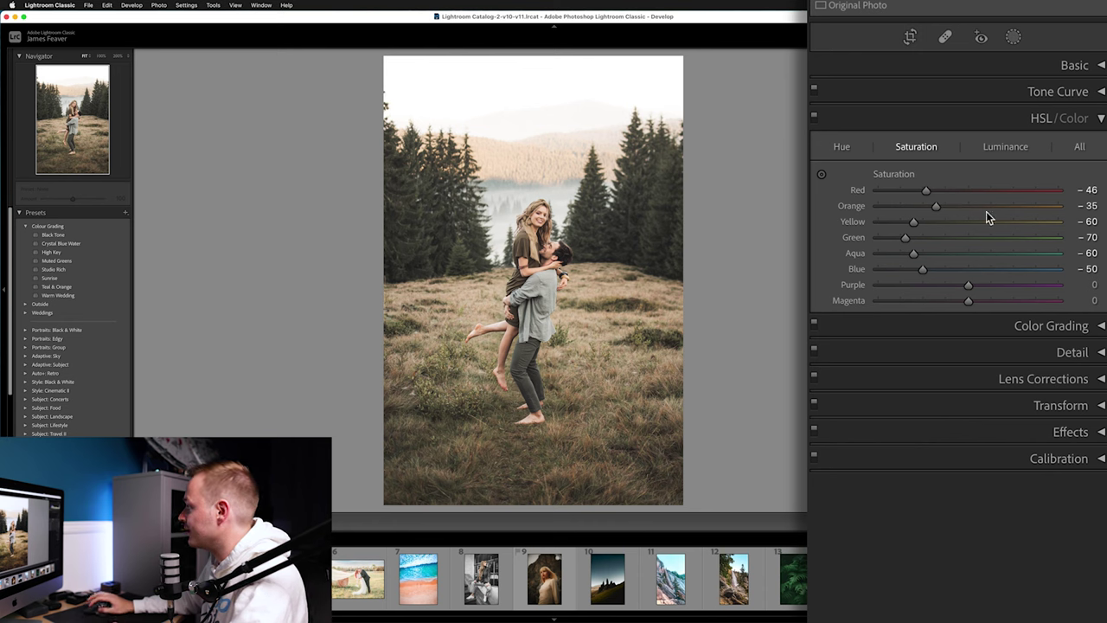
In the HSL luminance adjustments, set Red to +40 and Orange to −28
left_click(1008, 148)
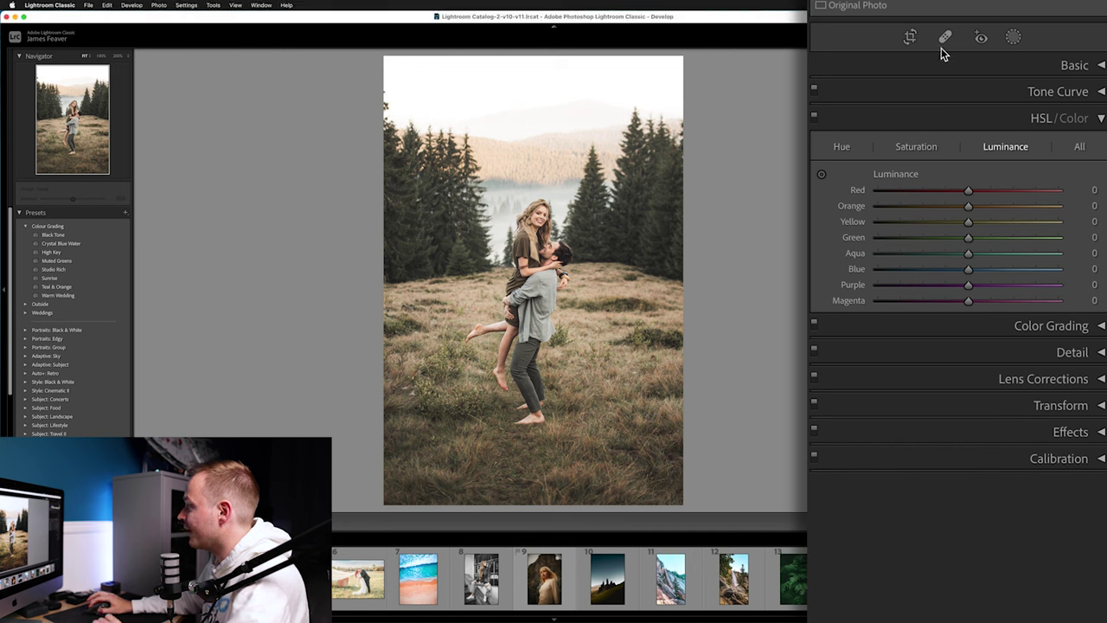
left_click_drag(969, 192, 983, 194)
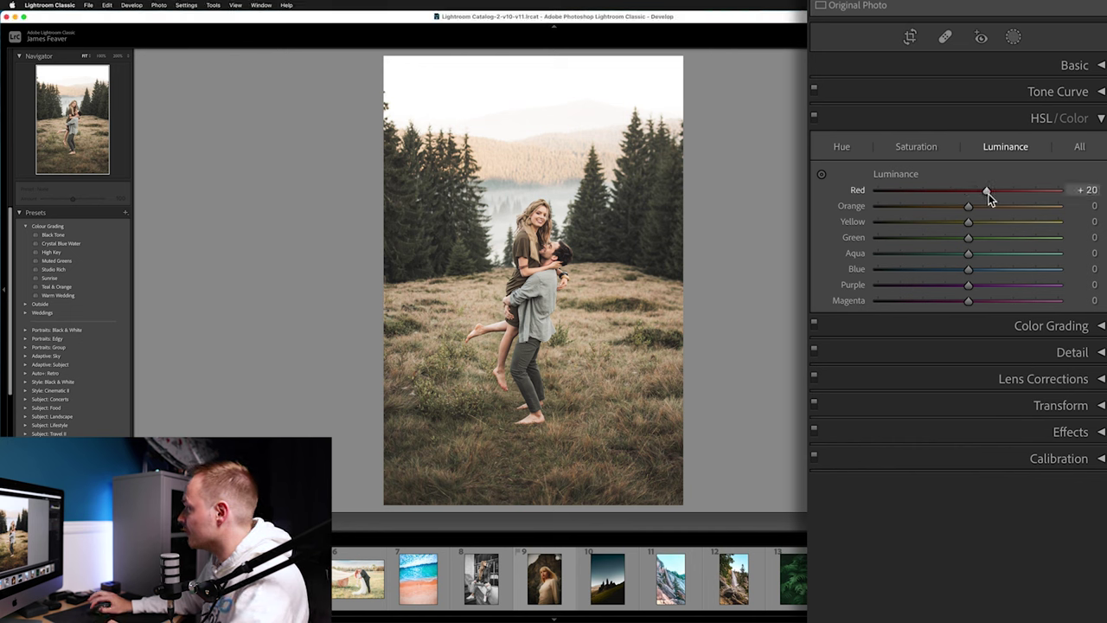
left_click_drag(988, 194, 1004, 195)
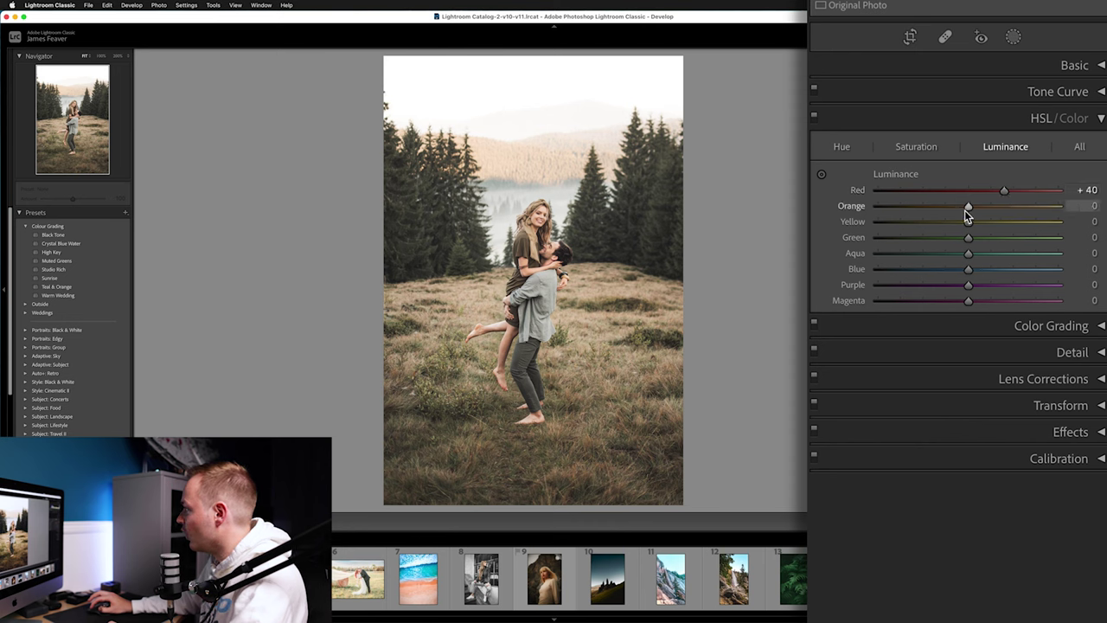
left_click_drag(970, 208, 944, 208)
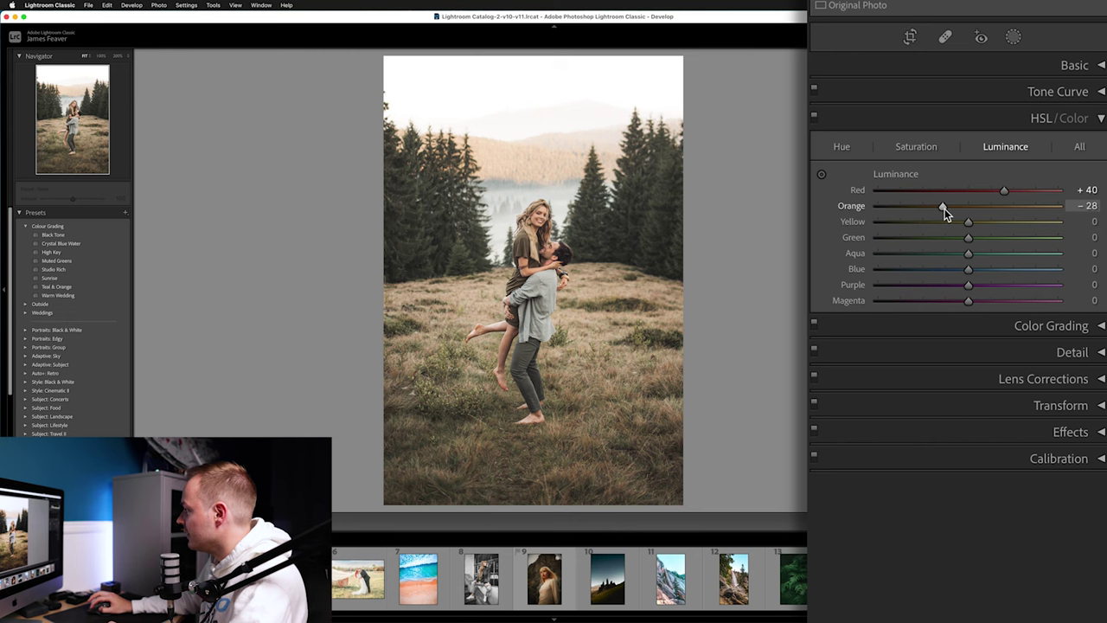